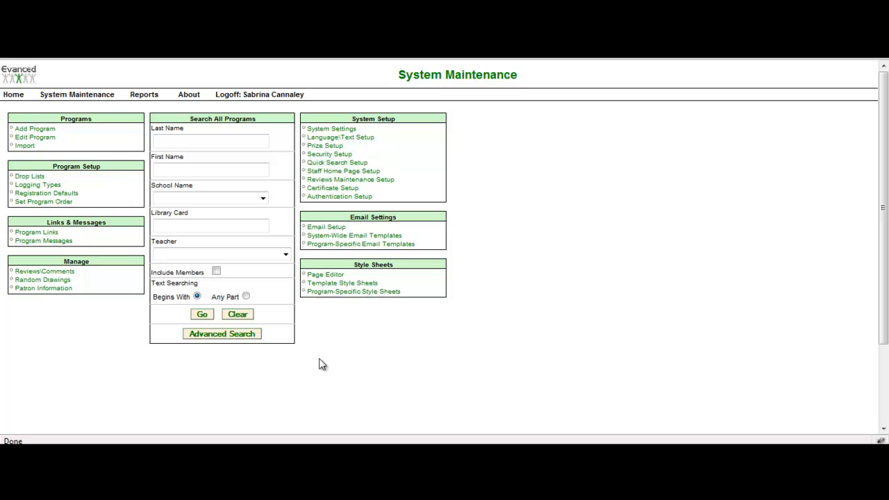
- Open the Home Page style sheet of the D to the 4th Power 2 program in Program-Specific Style Sheets
left_click(353, 291)
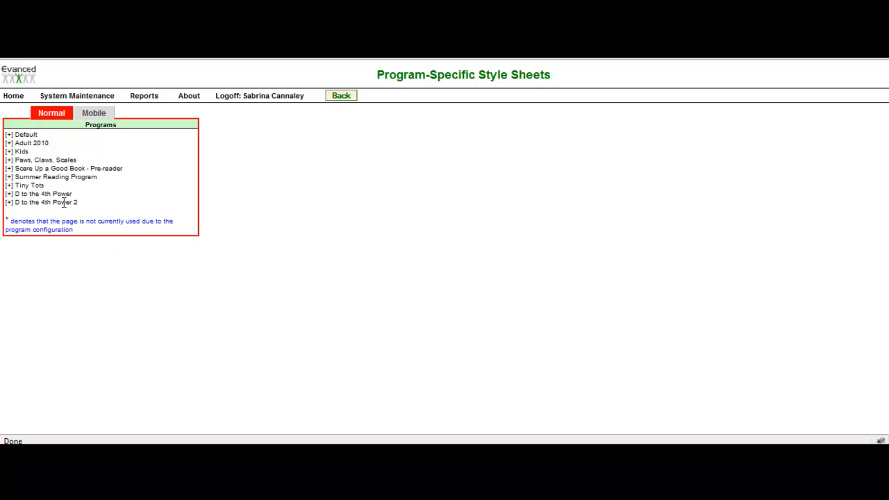
left_click(9, 202)
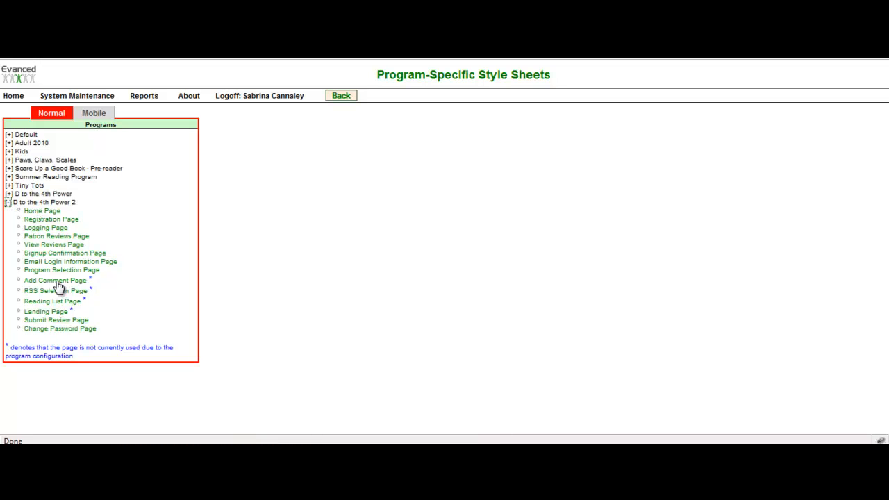
left_click(49, 214)
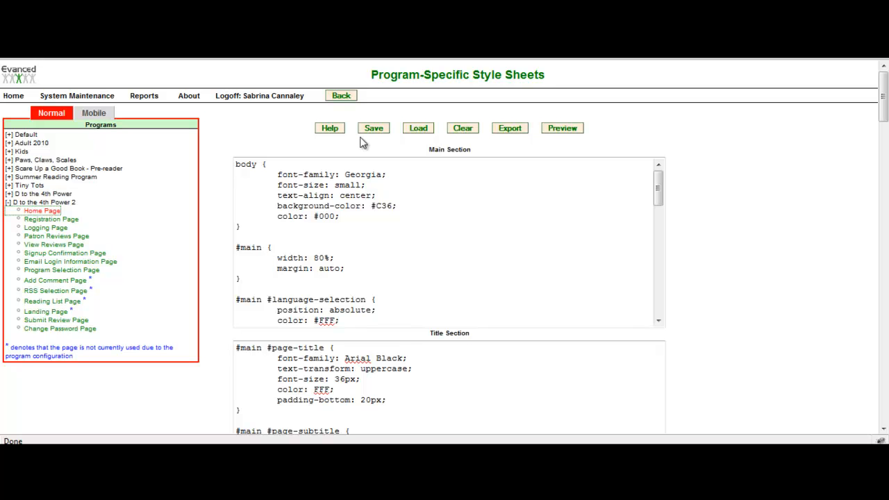
- Load the Beach template styles for all pages of the D to the 4th Power 2 program
left_click(419, 129)
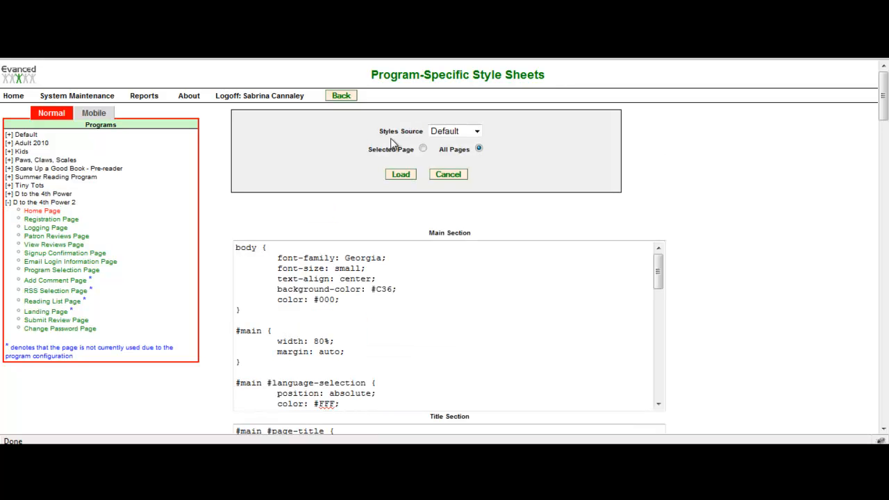
left_click(460, 136)
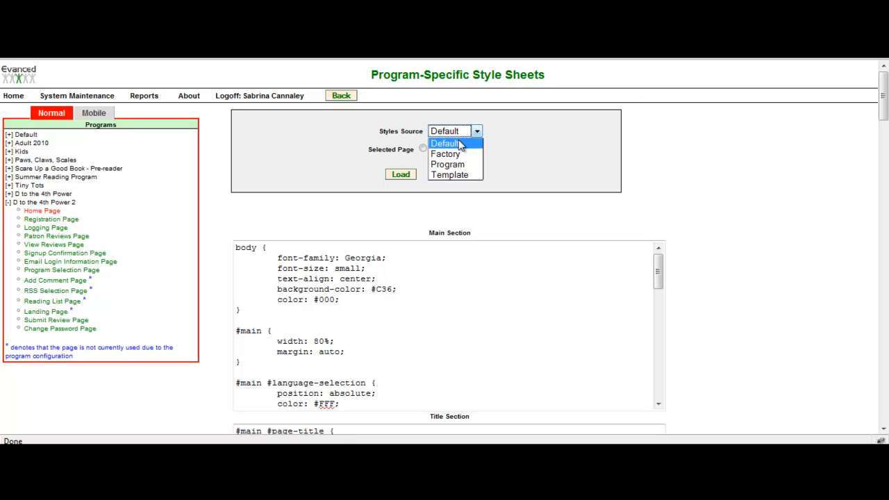
left_click(460, 175)
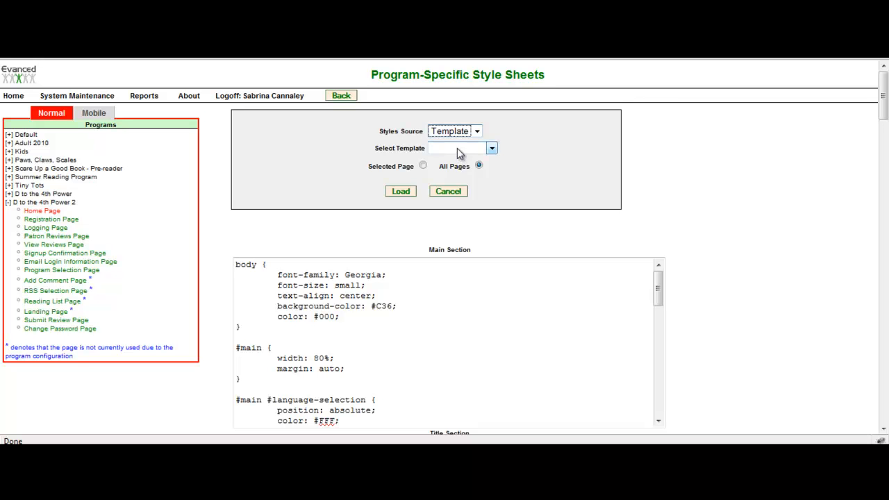
left_click(457, 149)
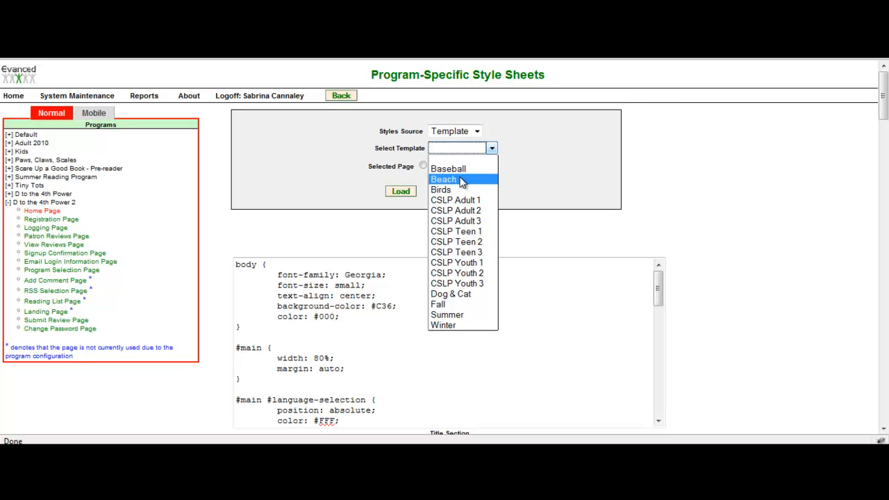
left_click(461, 180)
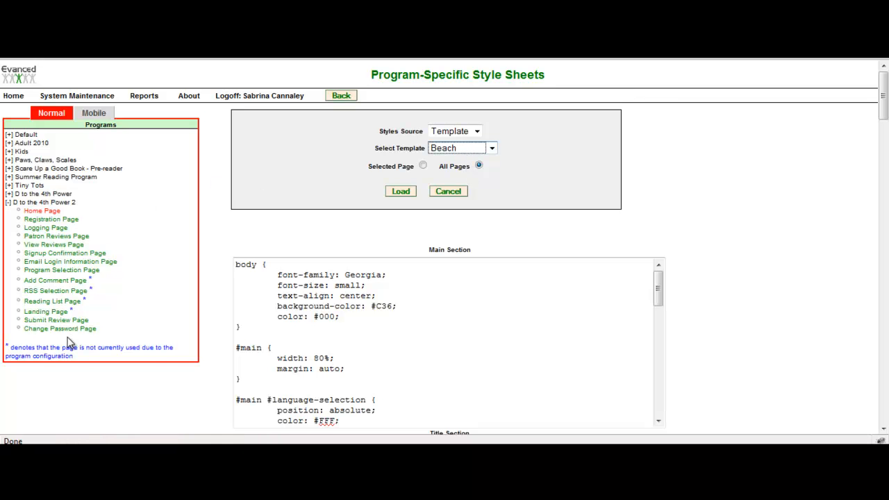
left_click(400, 195)
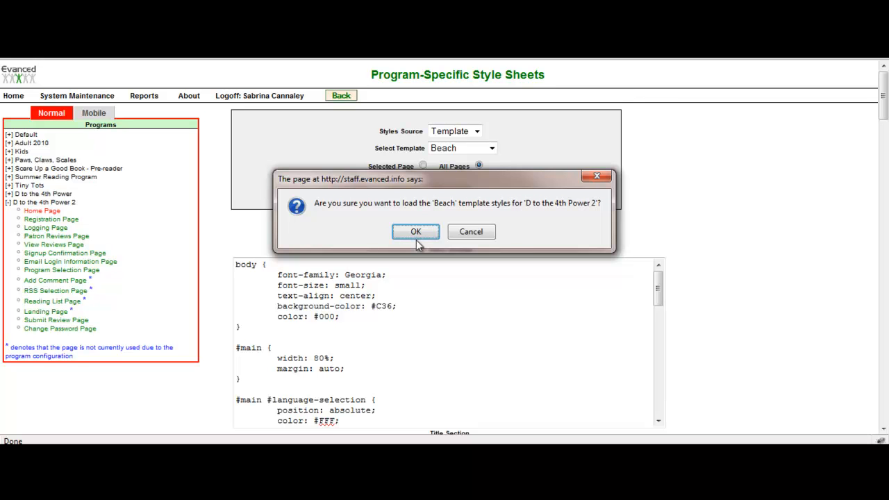
left_click(416, 232)
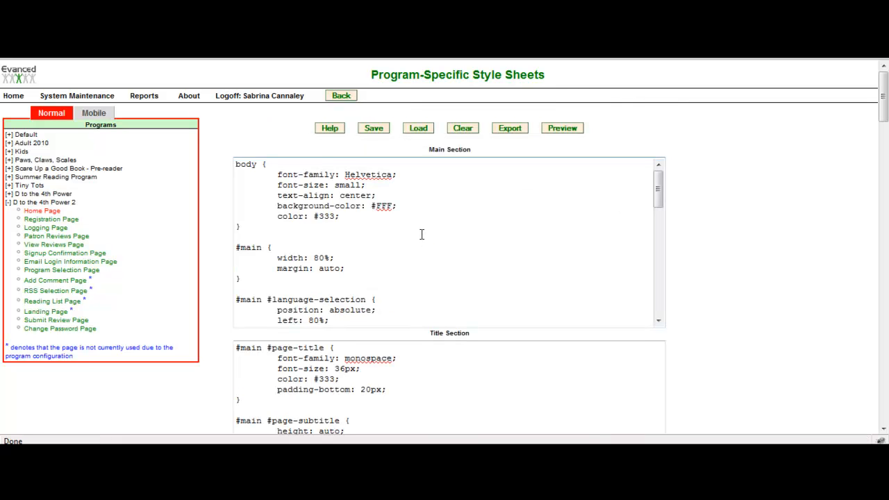
- Examine the loaded Home Page style code in every section from Main down to Facebook
scroll(422, 235, "down", 1)
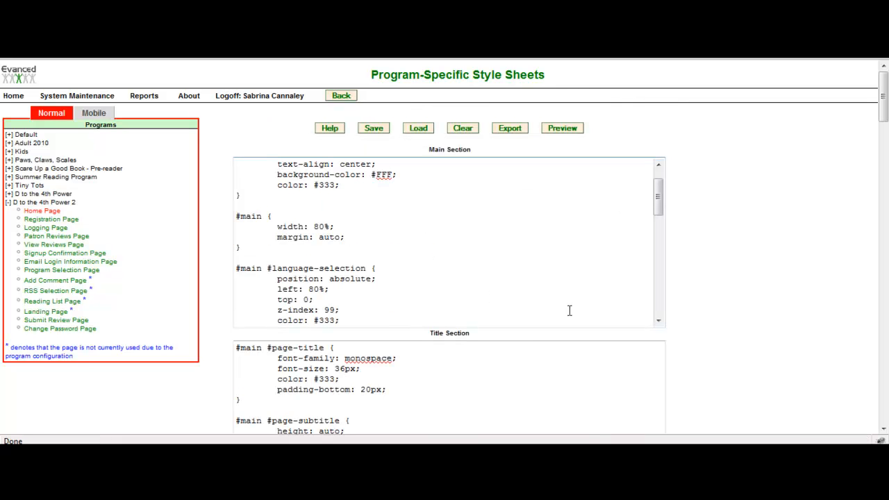
scroll(702, 330, "down", 2)
middle_click(708, 335)
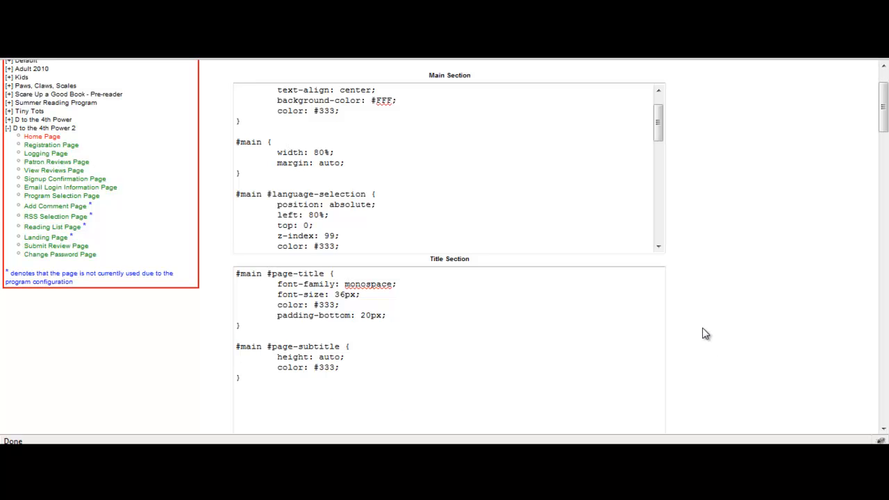
scroll(704, 331, "down", 4)
scroll(705, 334, "up", 6)
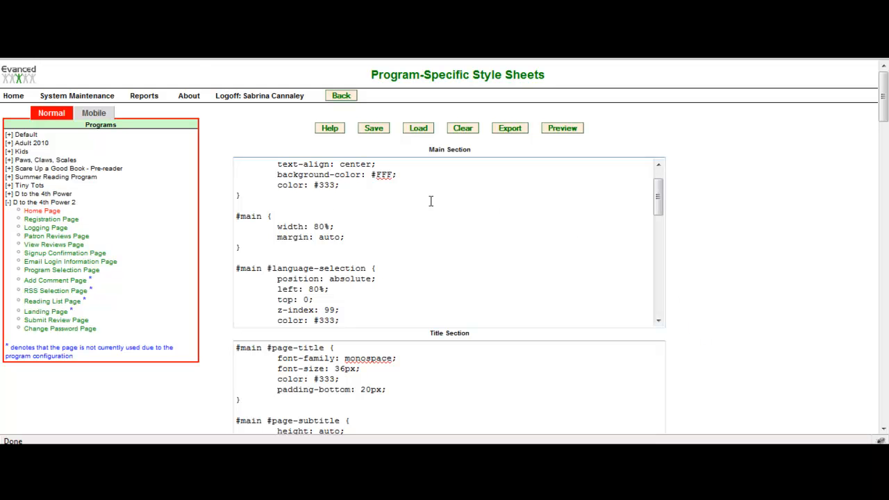
scroll(770, 327, "down", 6)
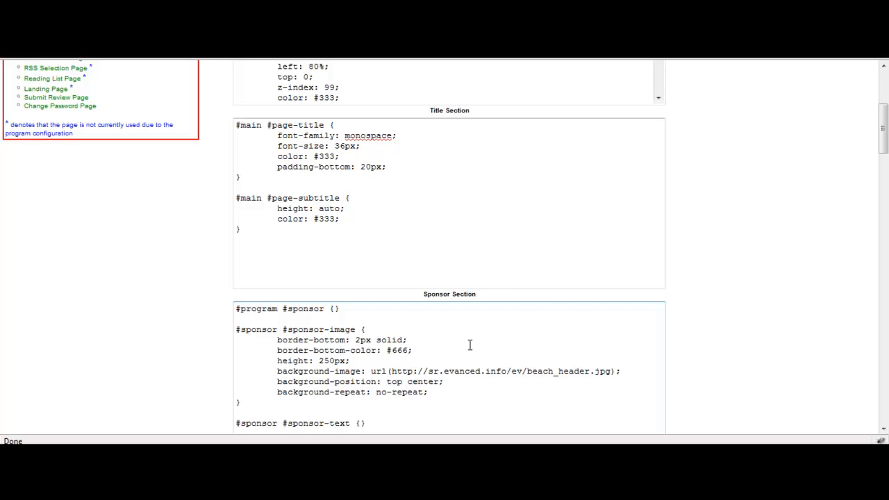
scroll(625, 355, "down", 4)
scroll(628, 355, "down", 1)
scroll(722, 390, "down", 4)
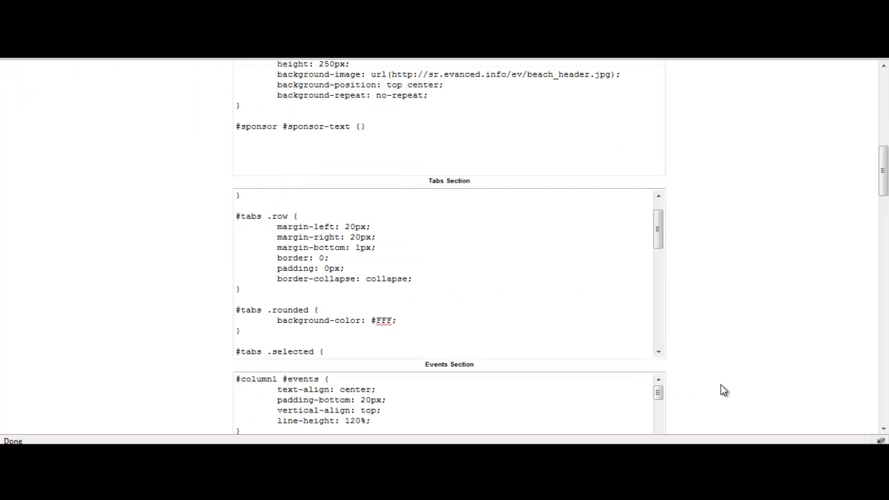
scroll(723, 391, "down", 15)
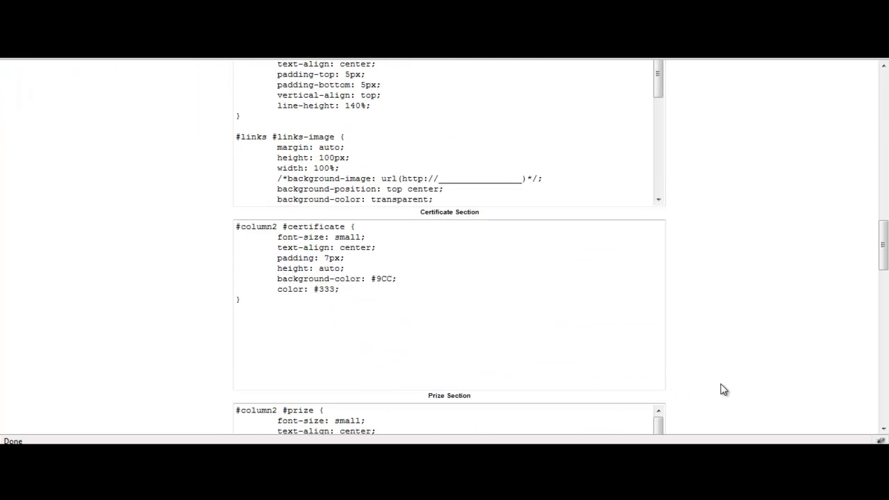
scroll(722, 390, "down", 4)
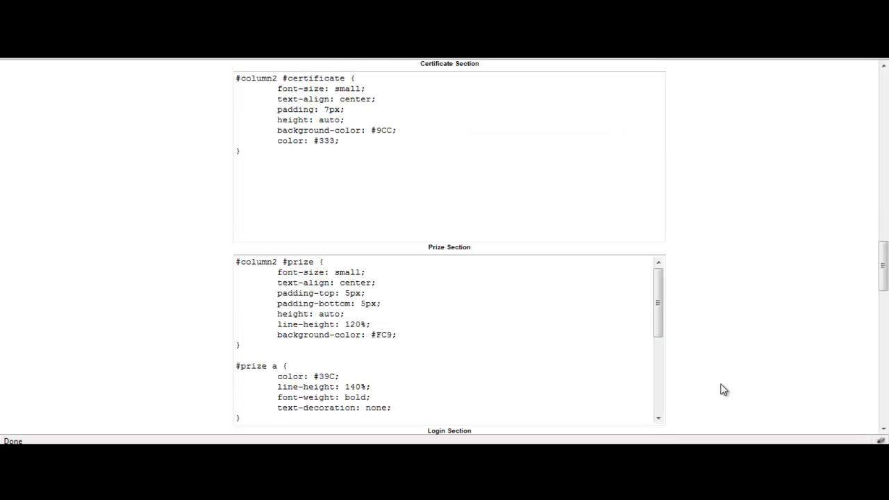
scroll(722, 390, "down", 10)
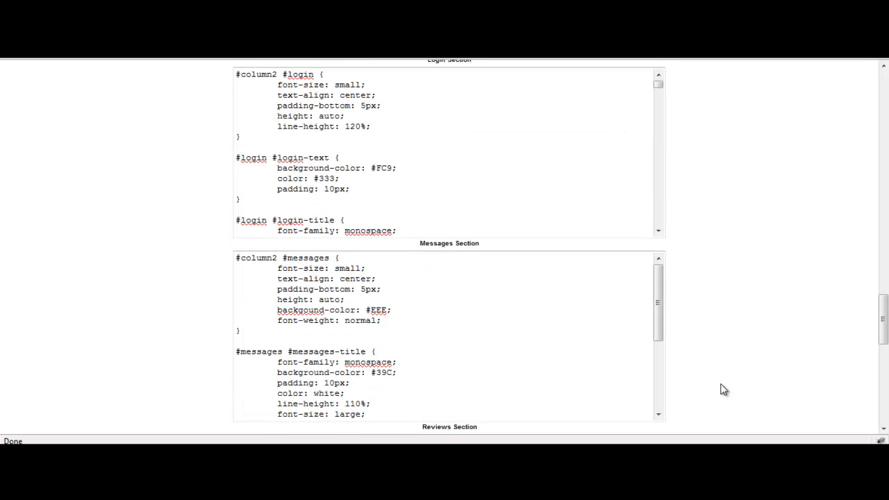
scroll(723, 391, "down", 10)
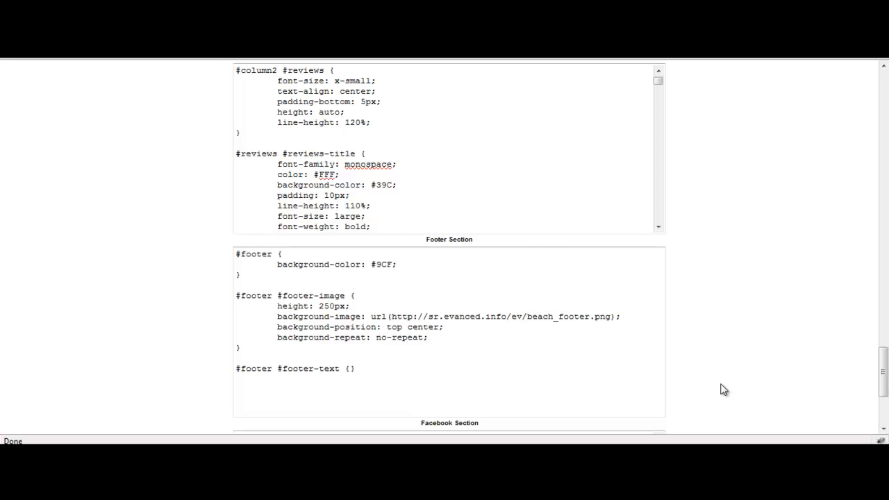
scroll(722, 390, "down", 2)
scroll(722, 391, "down", 3)
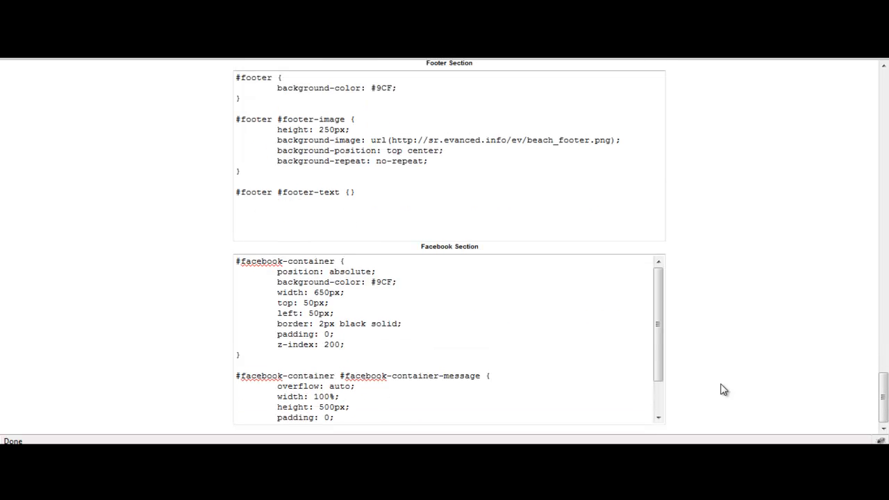
scroll(723, 391, "up", 20)
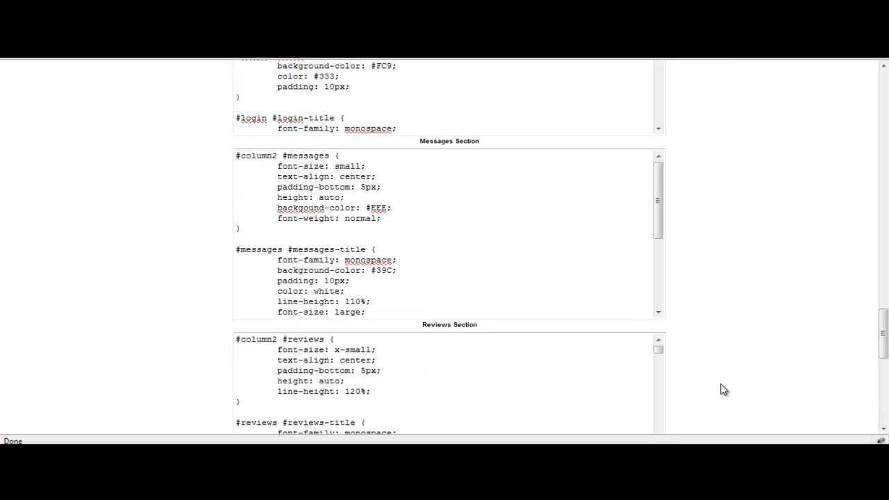
scroll(722, 352, "up", 20)
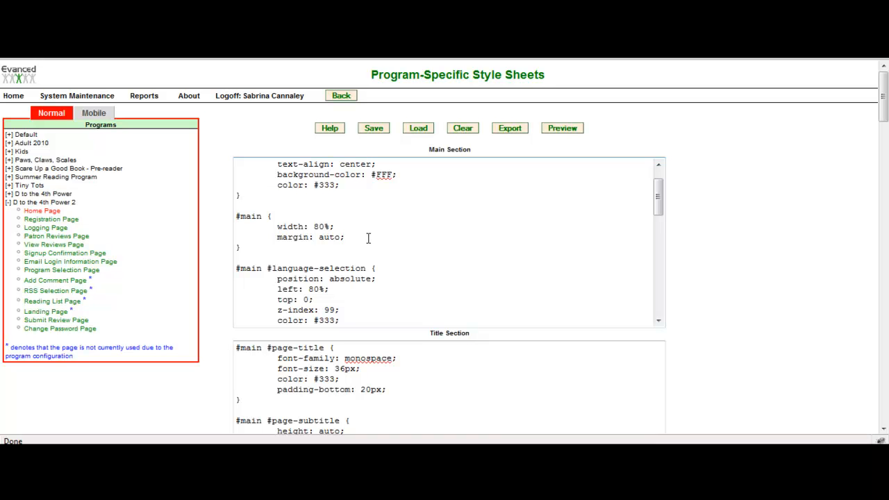
- Set the body's background-color to red in the Main Section of the Home Page style sheet
left_click_drag(277, 174, 362, 174)
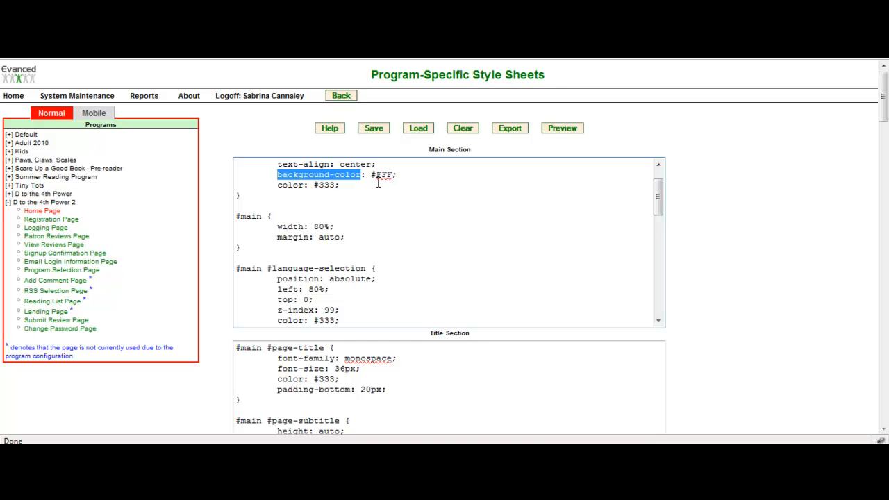
left_click_drag(392, 175, 371, 175)
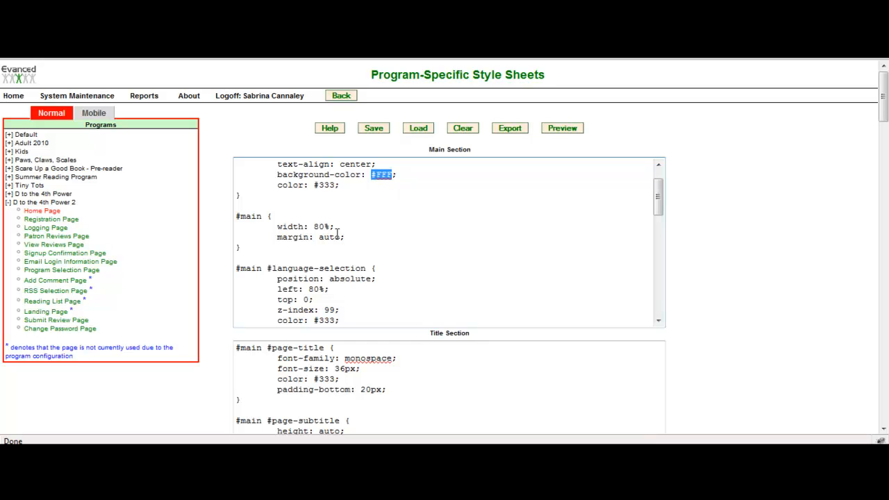
type("red")
- Preview the Home Page with the edited styles and save the style sheet
left_click(563, 129)
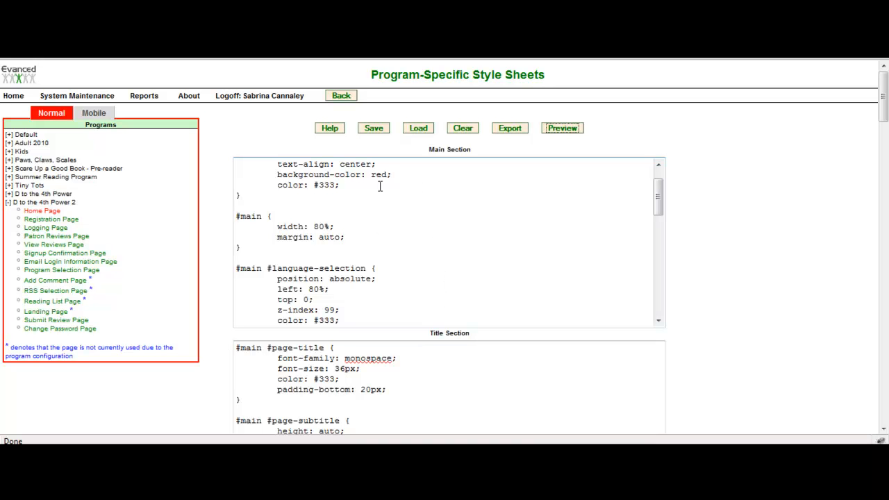
left_click(378, 131)
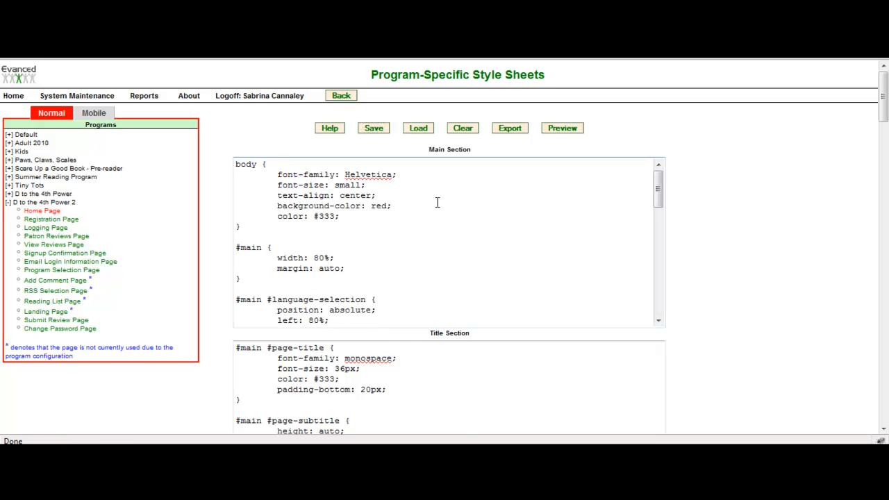
left_click(306, 363)
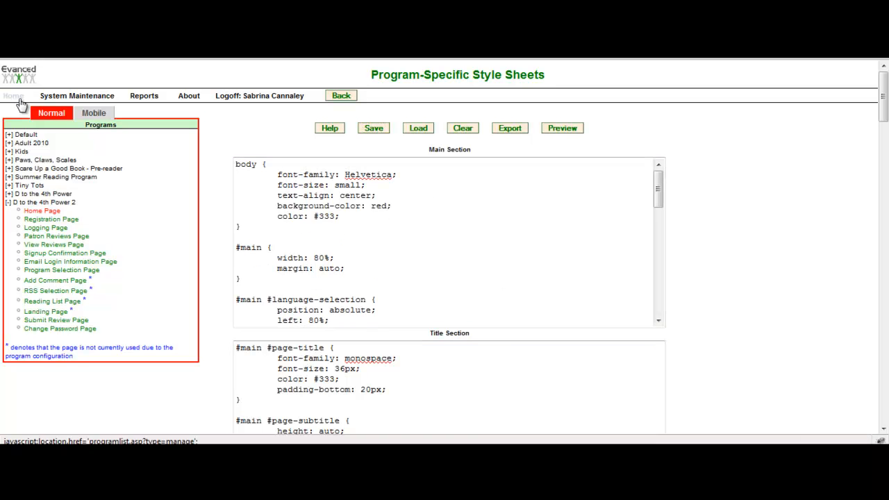
- Examine the Home Page and Registration Page style sheets for adding a new template in Template Style Sheets
left_click(59, 99)
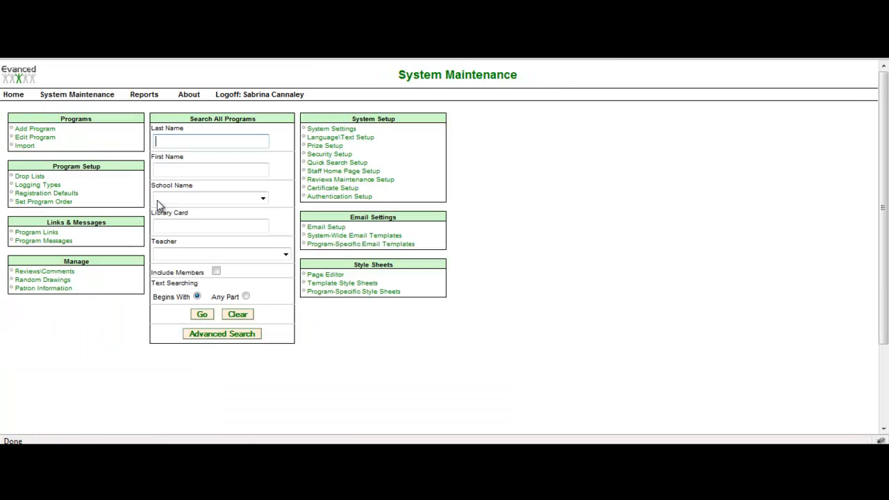
left_click(351, 284)
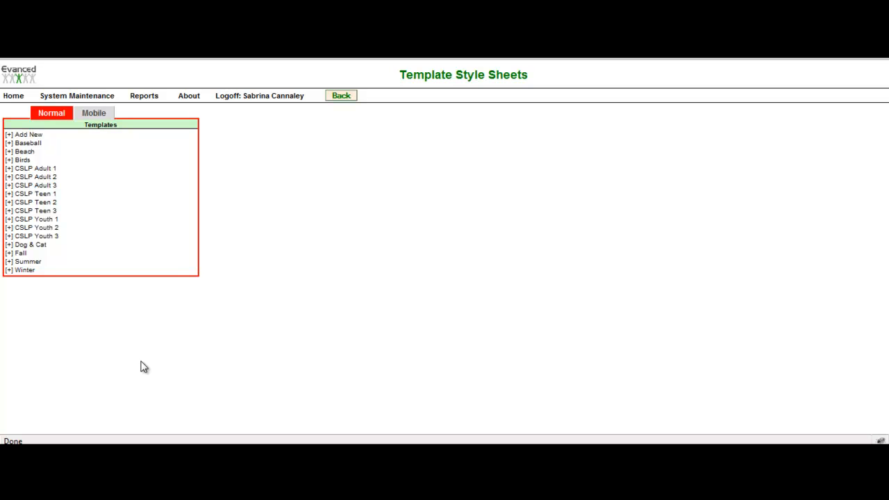
left_click(9, 135)
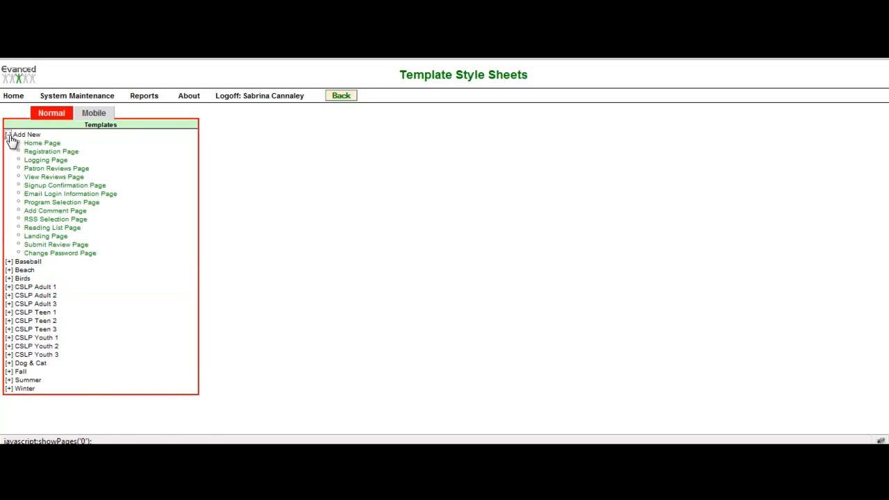
left_click(47, 143)
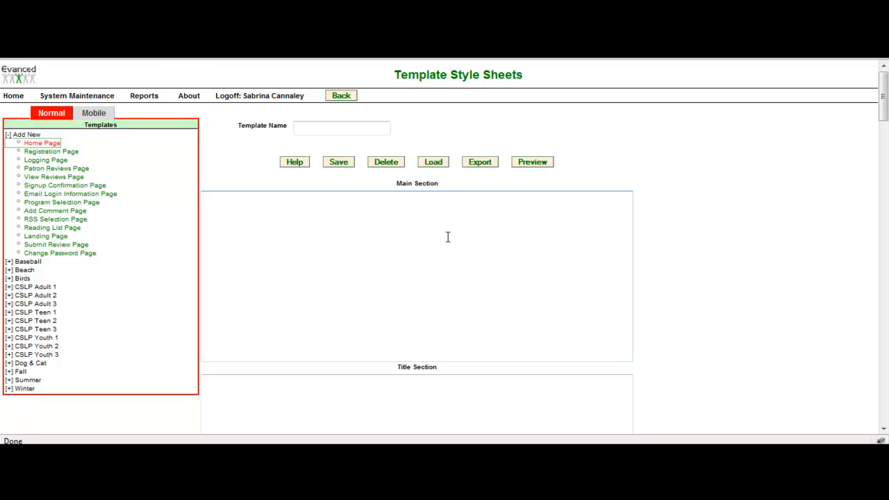
scroll(284, 266, "down", 3)
scroll(285, 266, "up", 3)
left_click(49, 153)
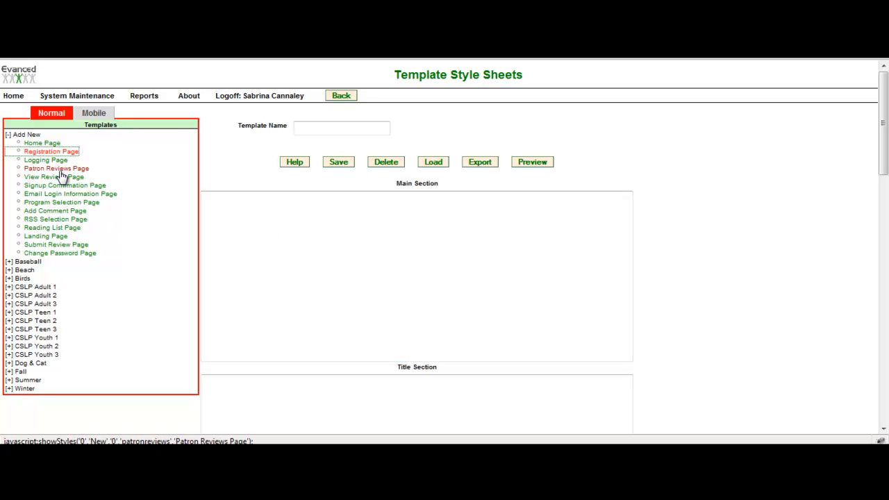
- Open the D to the 4th Power 2 program in the Page Editor
left_click(81, 98)
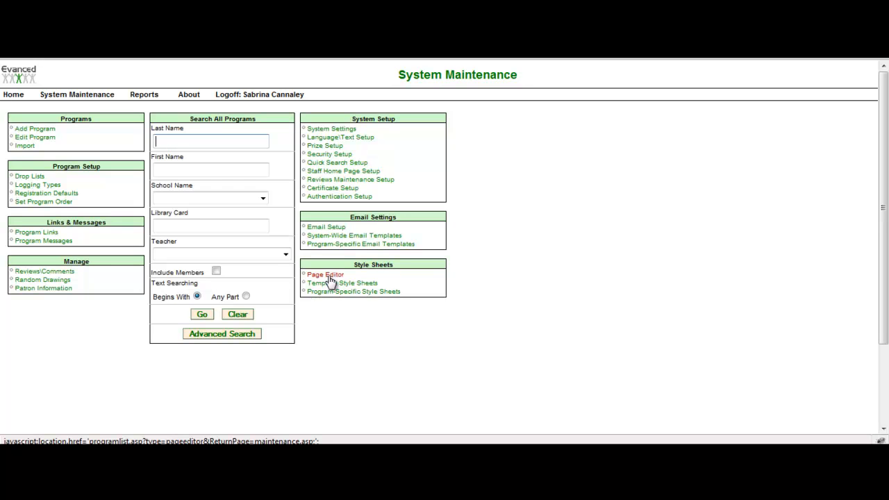
left_click(327, 276)
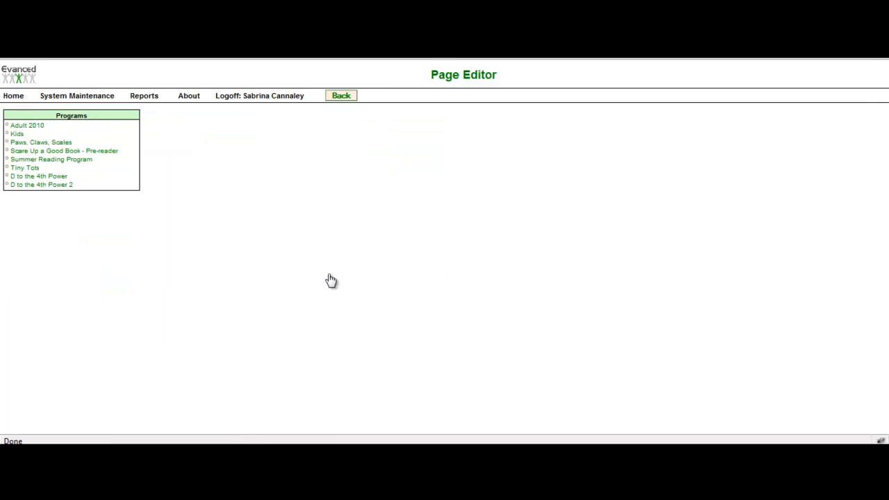
left_click(25, 185)
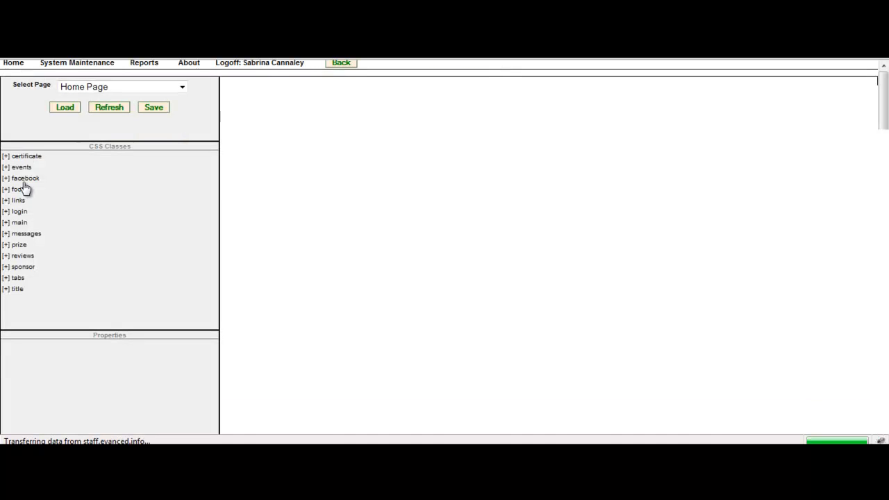
- Set the background-color of the Home Page's page-title class to blue in the title group and refresh the page display
scroll(72, 240, "up", 1)
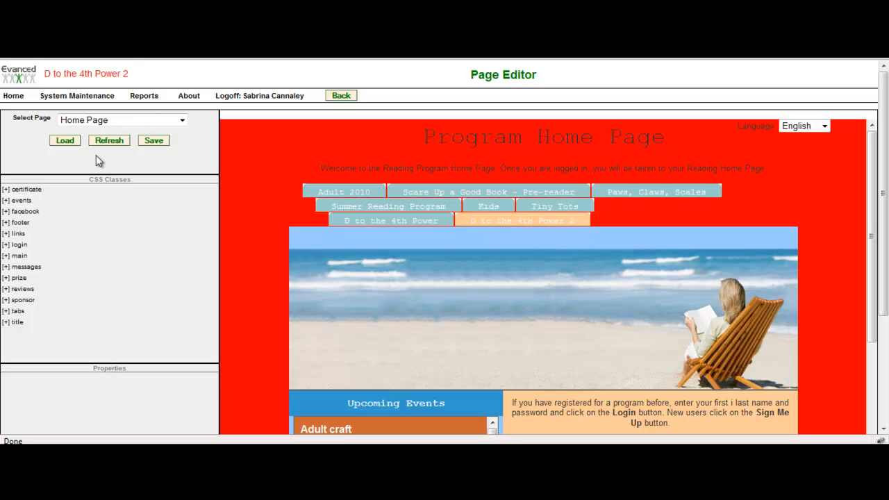
left_click(182, 121)
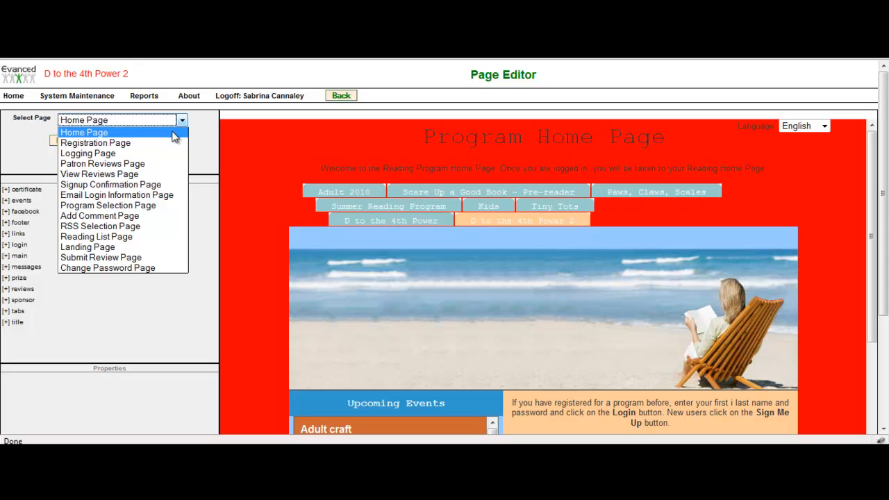
left_click(173, 134)
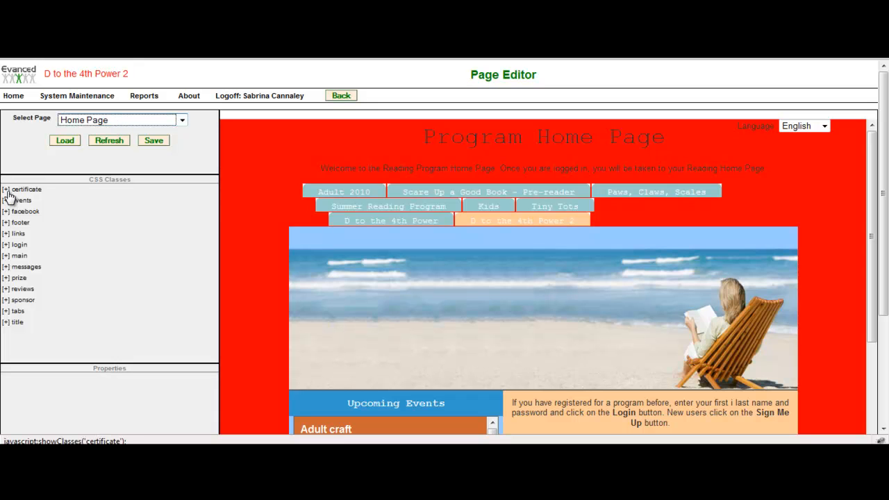
left_click(6, 324)
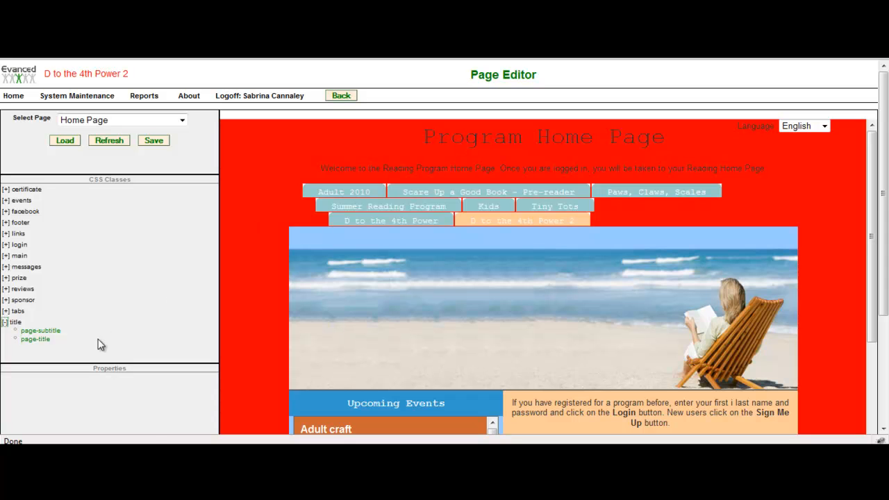
left_click(43, 340)
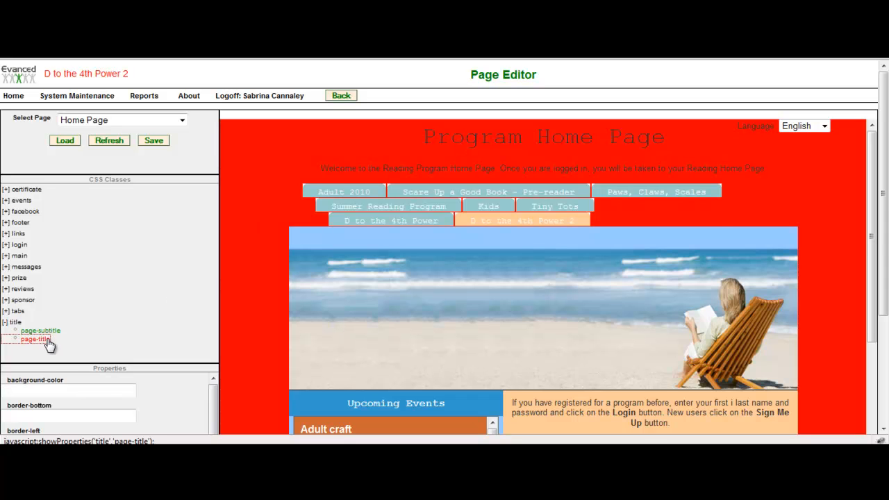
scroll(136, 333, "down", 2)
left_click(95, 316)
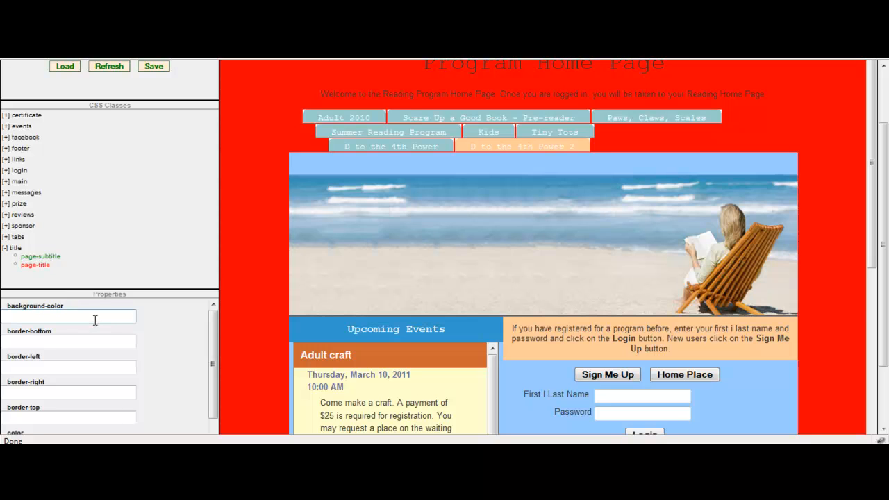
type("blue")
scroll(132, 343, "up", 2)
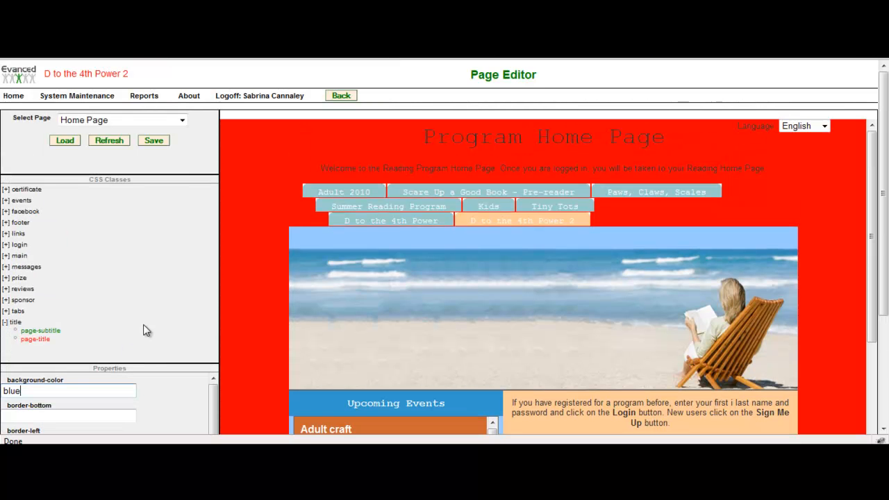
left_click(122, 142)
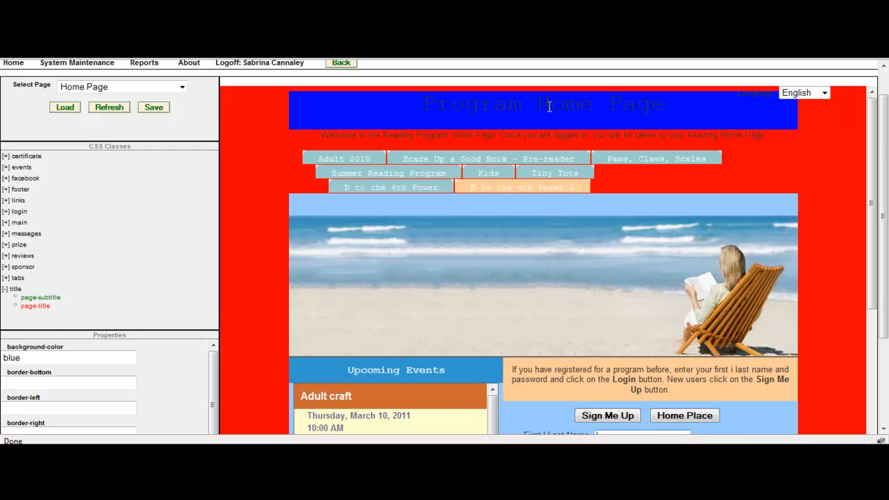
scroll(149, 232, "down", 3)
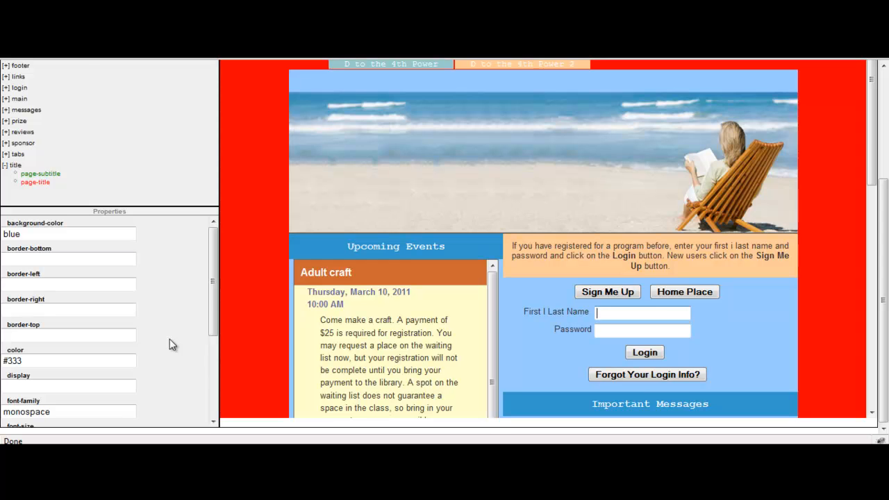
scroll(170, 339, "up", 5)
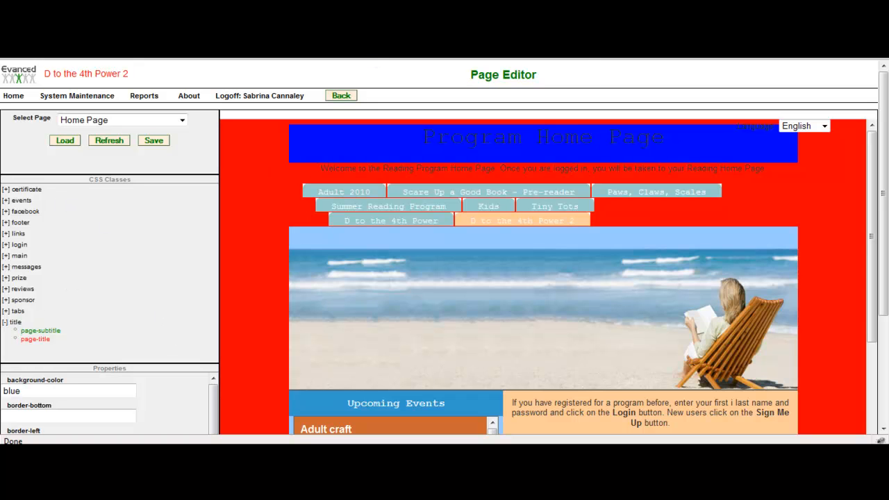
- Open the Home Page style sheet of D to the 4th Power 2 in Program-Specific Style Sheets
left_click(404, 57)
left_click(88, 100)
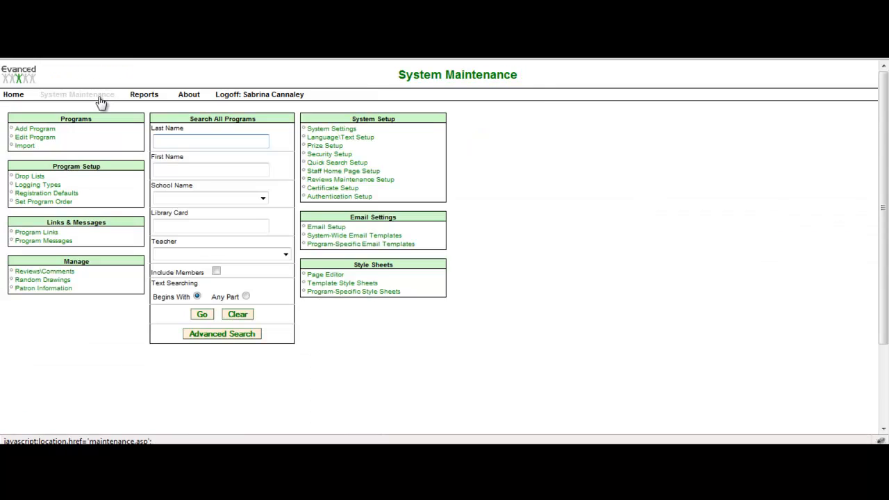
left_click(355, 296)
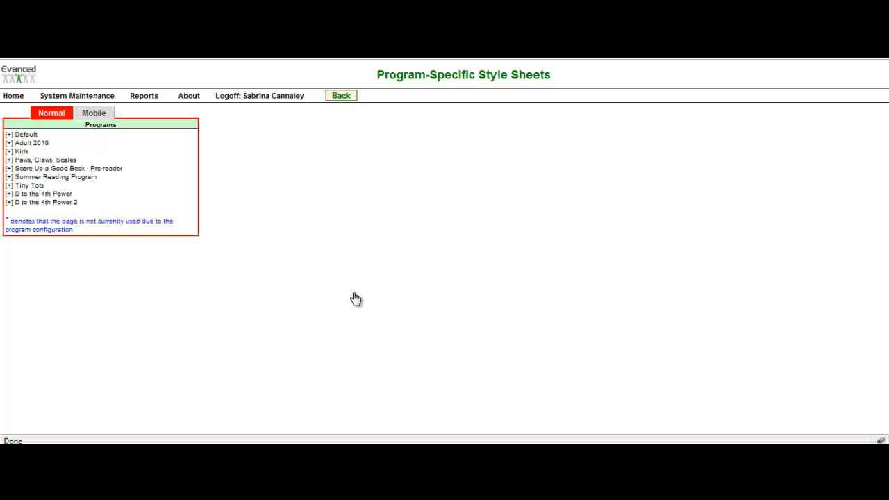
left_click(9, 203)
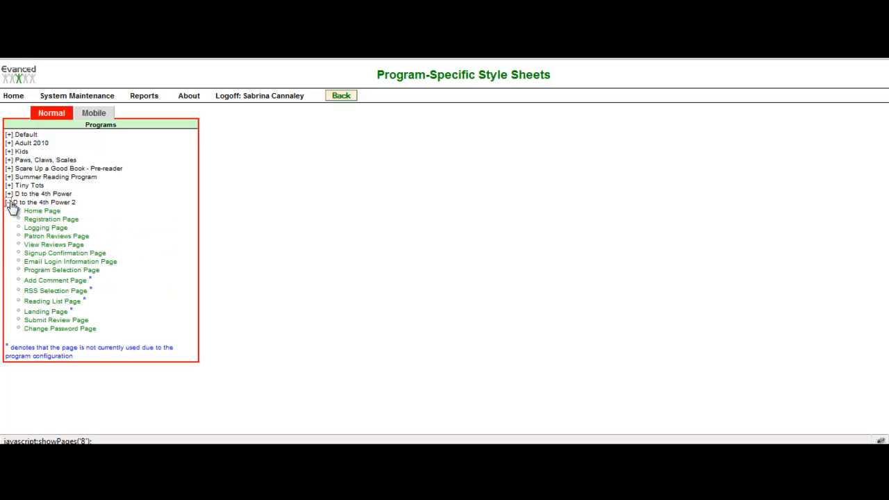
left_click(32, 211)
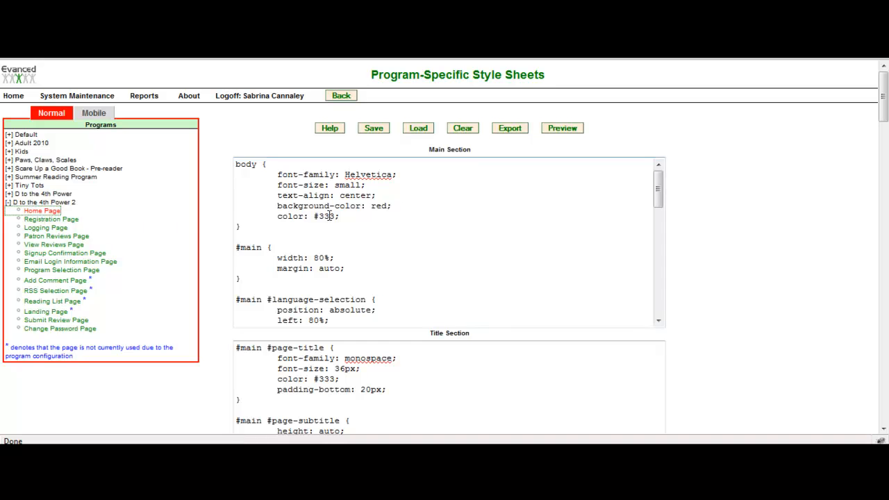
- Load the Default styles for all pages of the program and preview the Home Page
left_click(423, 130)
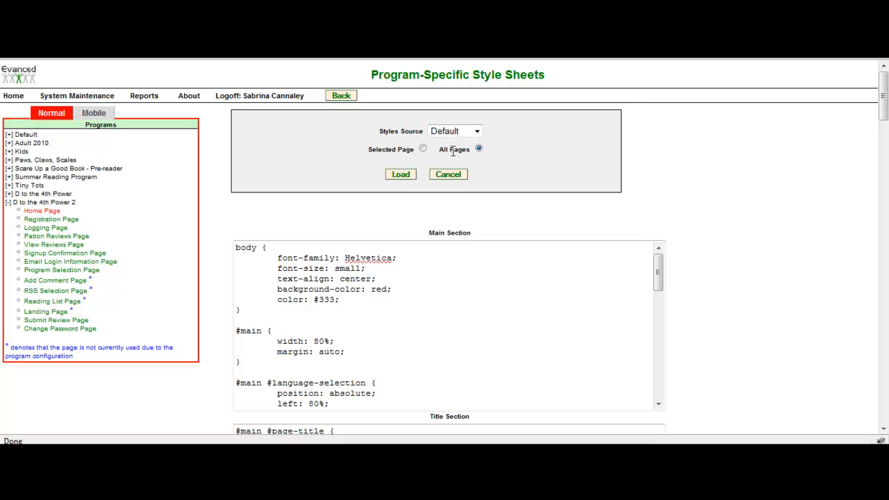
left_click(409, 175)
left_click(417, 233)
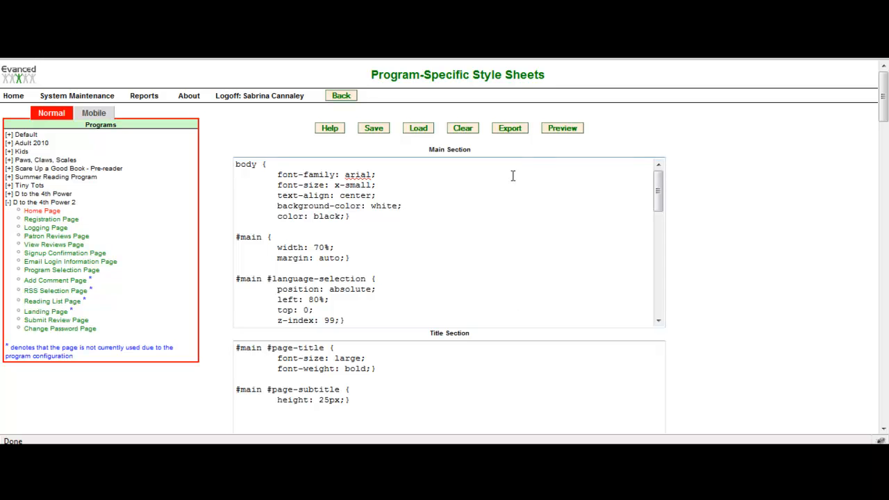
left_click(571, 129)
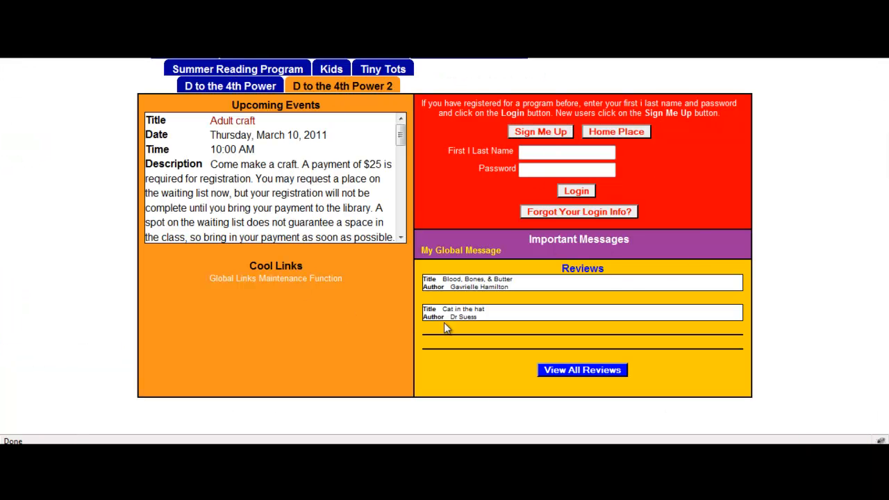
key("alt+F4")
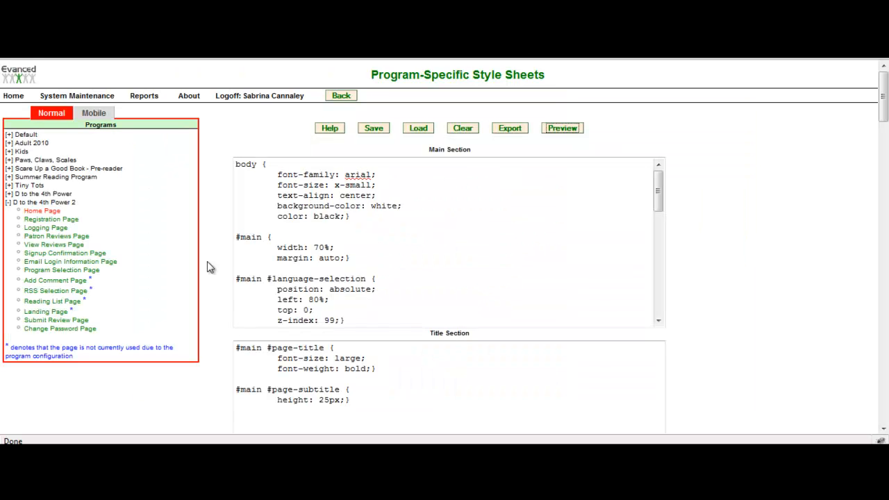